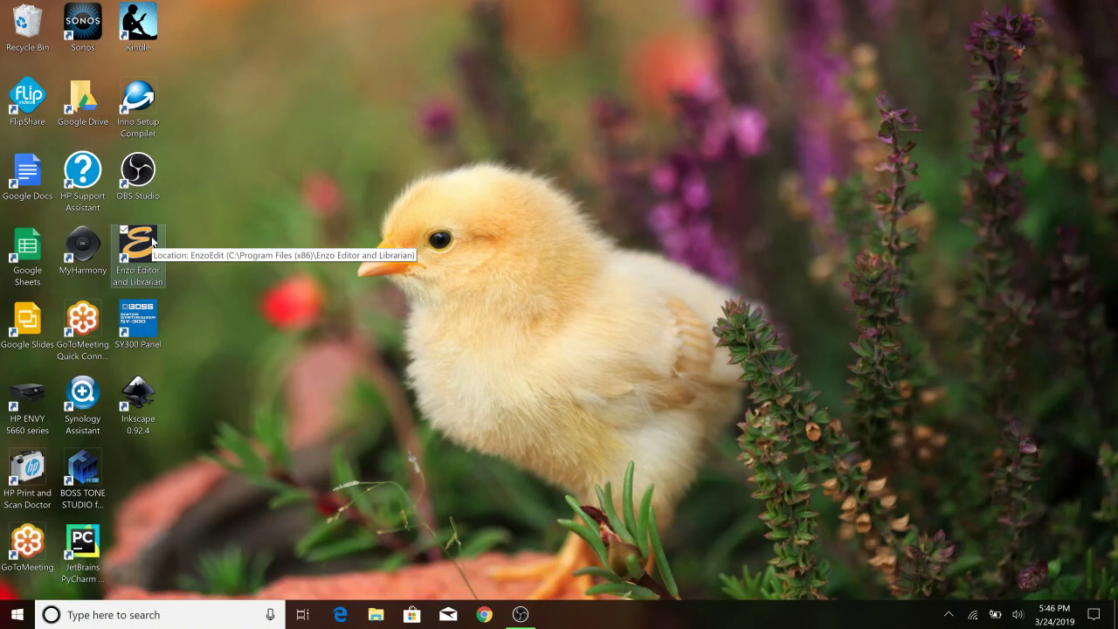
Step: Launch Enzo Editor & Librarian from its desktop shortcut to reach the patch editor
double_click(154, 242)
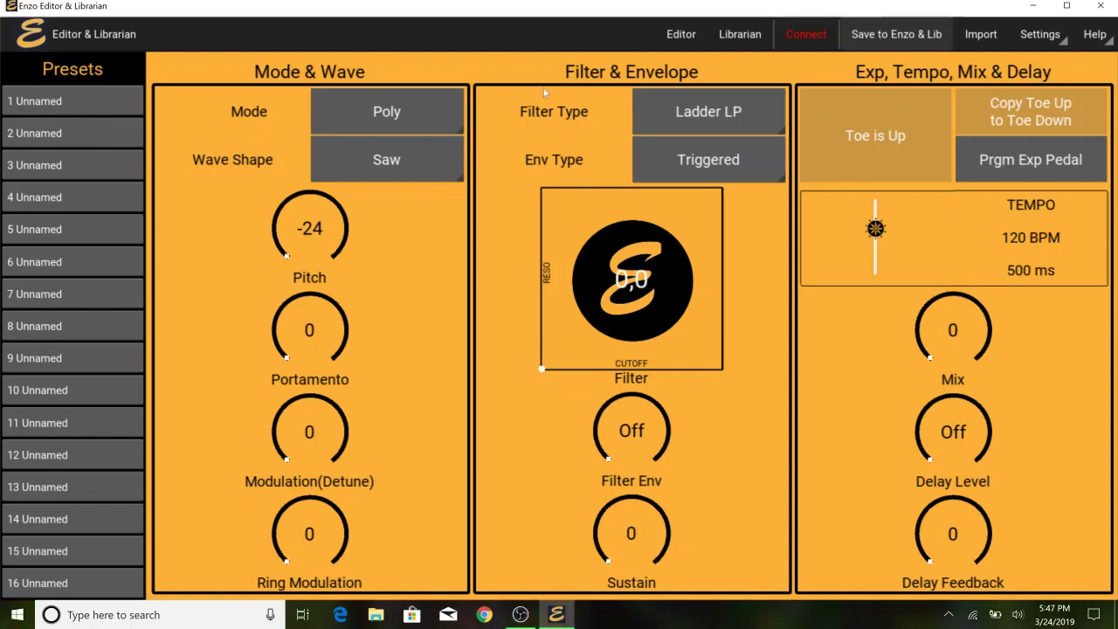
Step: Connect to the Enzo using MIDI output UM-ONE 1 on MIDI channel 1
left_click(803, 34)
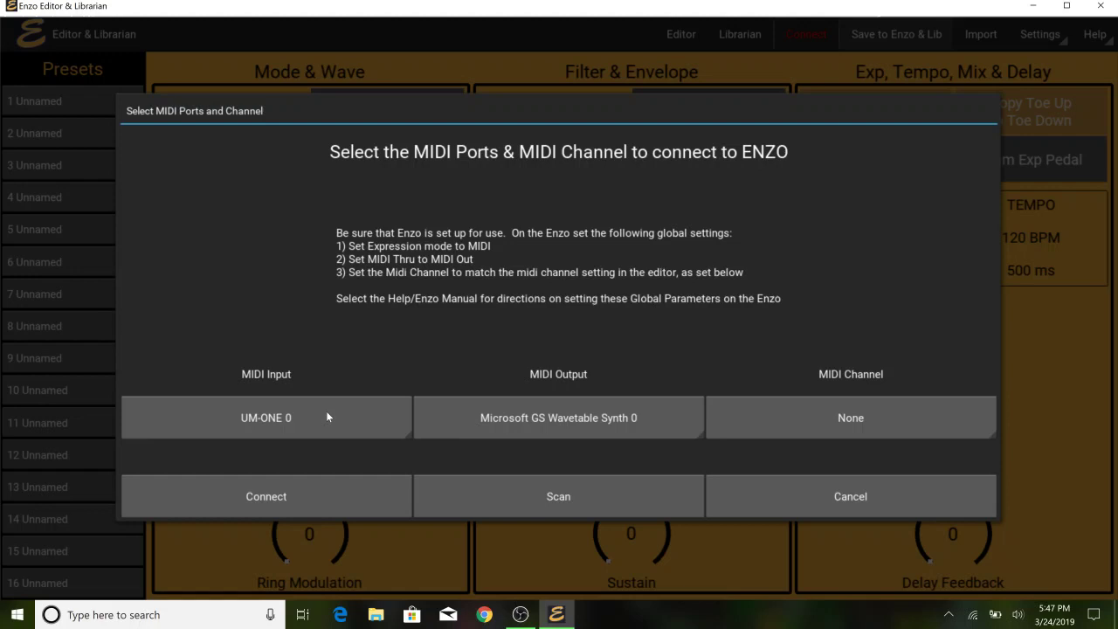
left_click(609, 423)
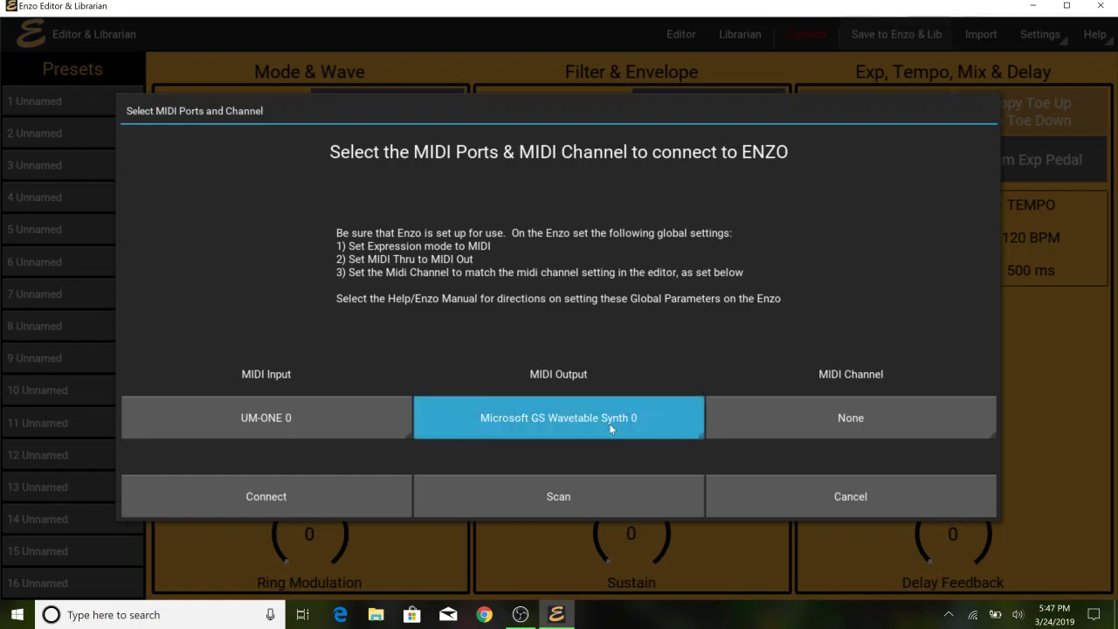
left_click(586, 494)
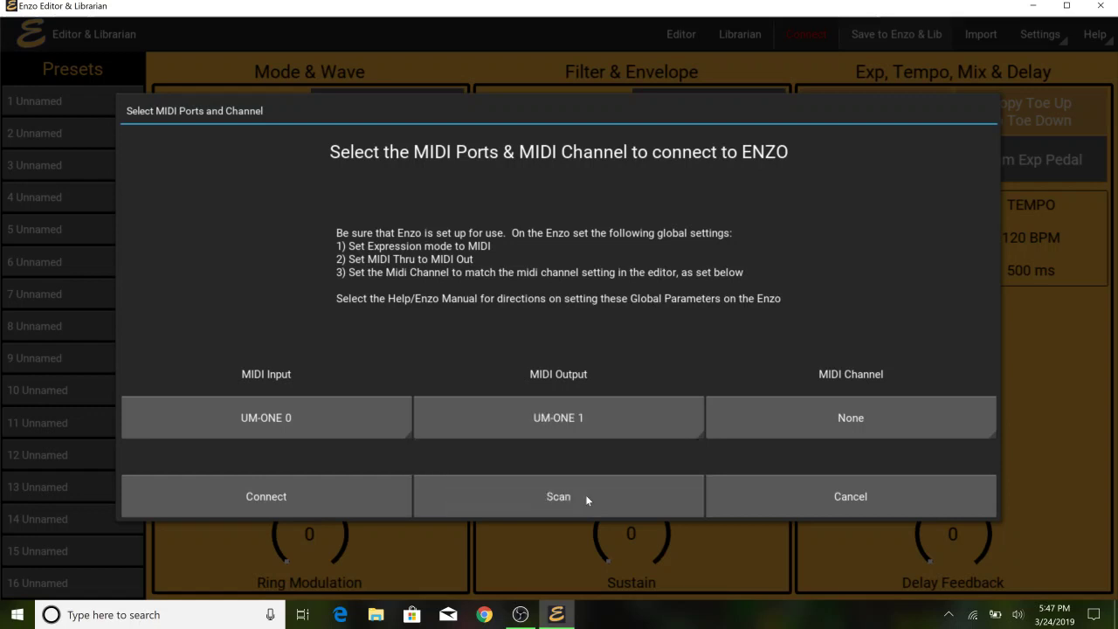
left_click(877, 408)
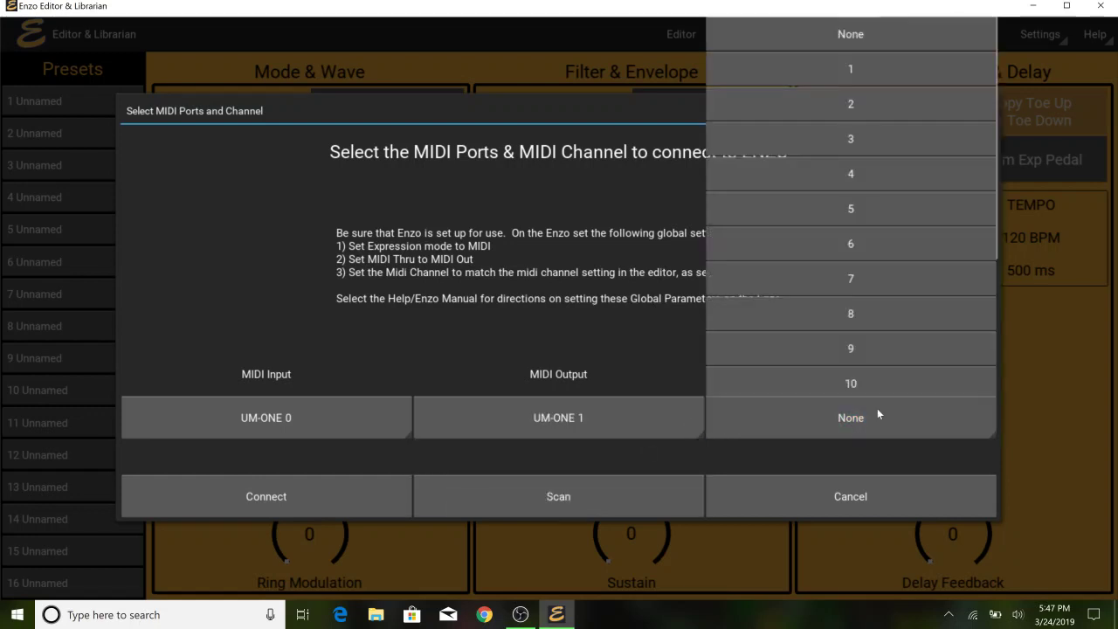
left_click(870, 68)
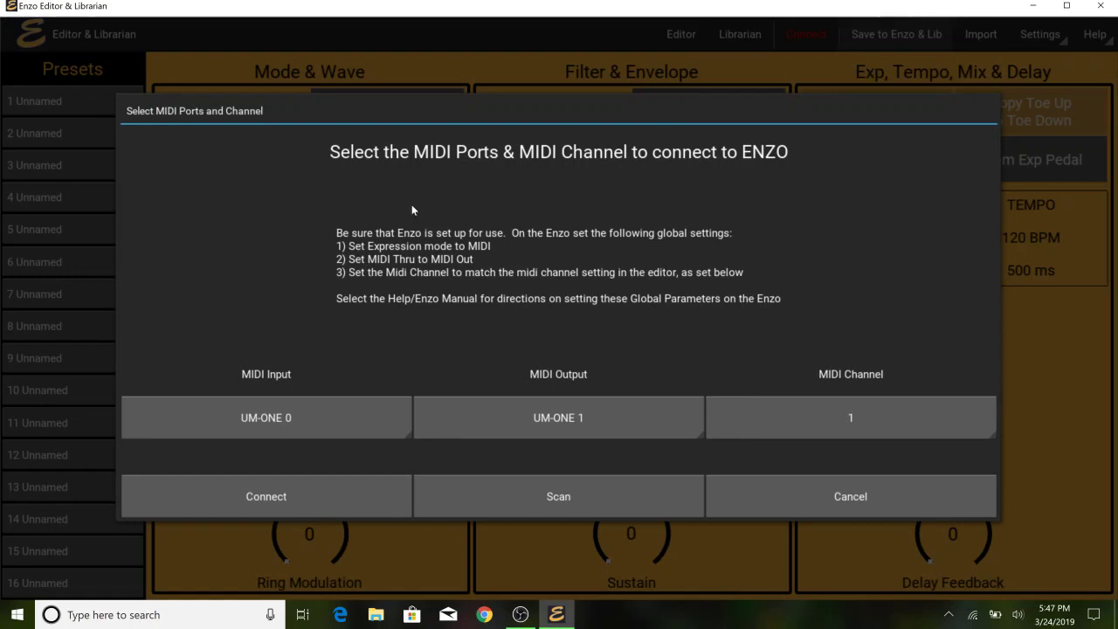
left_click(260, 481)
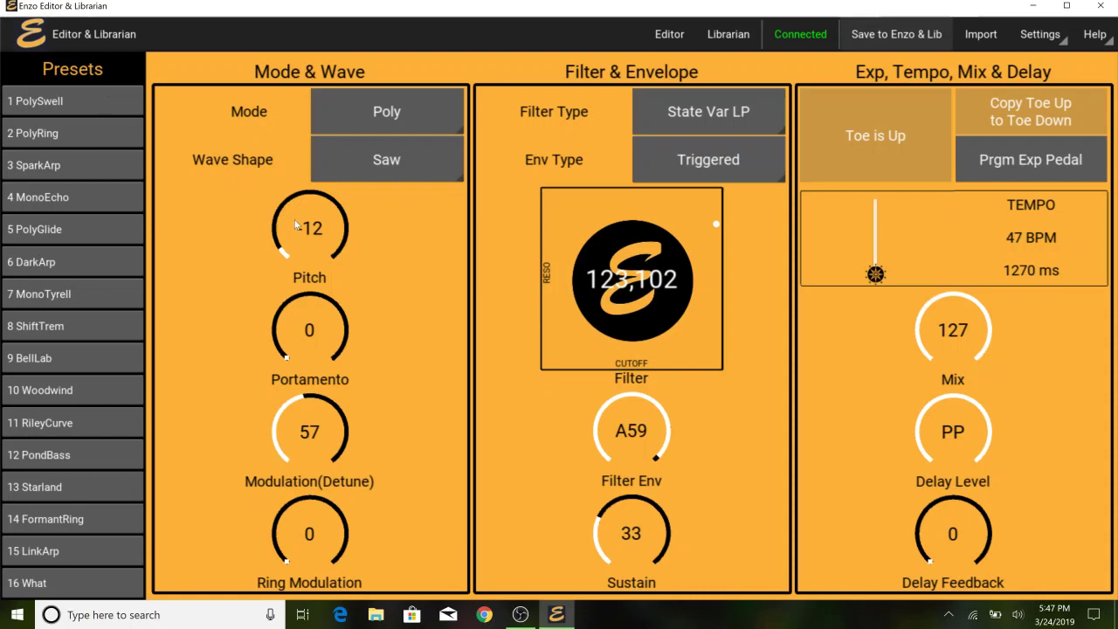
Step: Raise Pitch from -12 to 0 and move the filter XY pad to about 103,105
left_click_drag(293, 210, 291, 172)
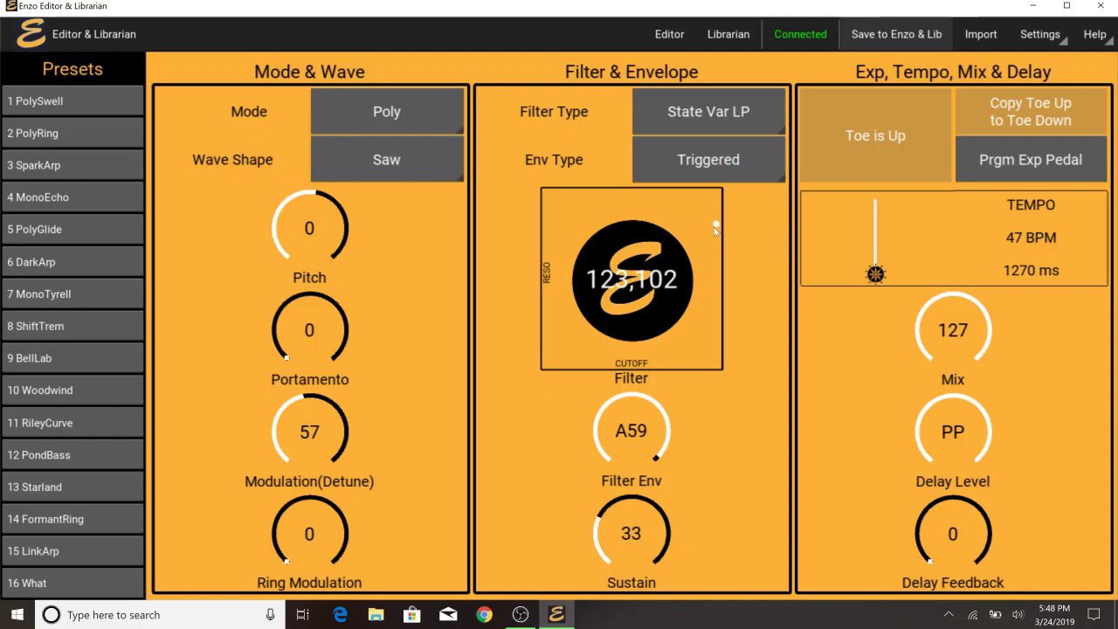
left_click_drag(714, 228, 637, 247)
left_click_drag(635, 246, 687, 220)
Step: Name the patch 'High PolySwell' with the description 'poly swell pitch 0'
left_click(896, 34)
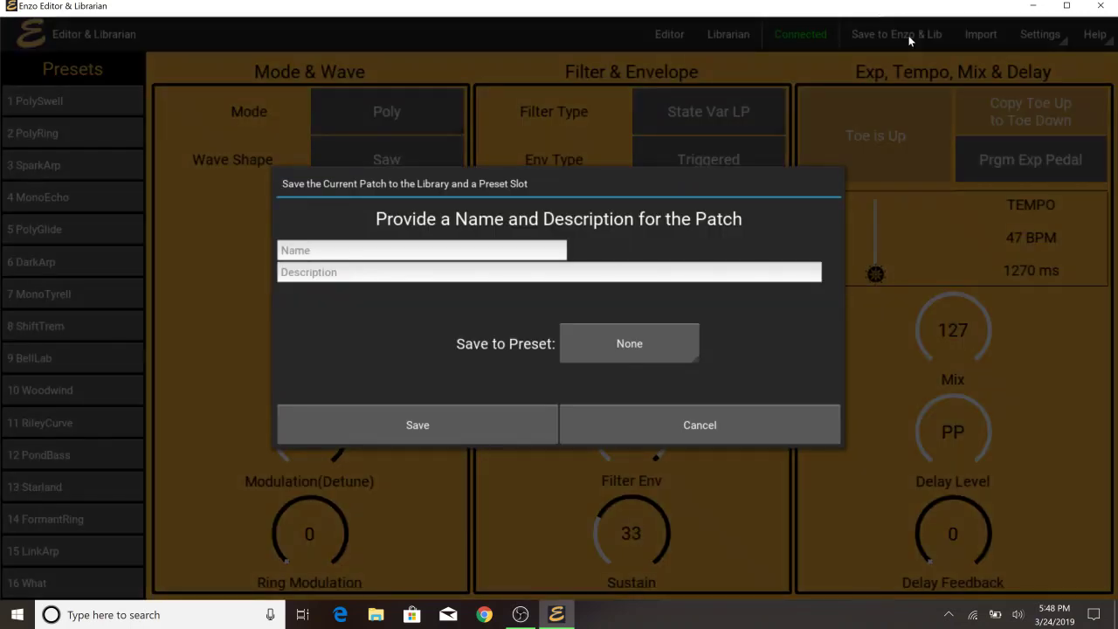
left_click(313, 251)
type("Hi")
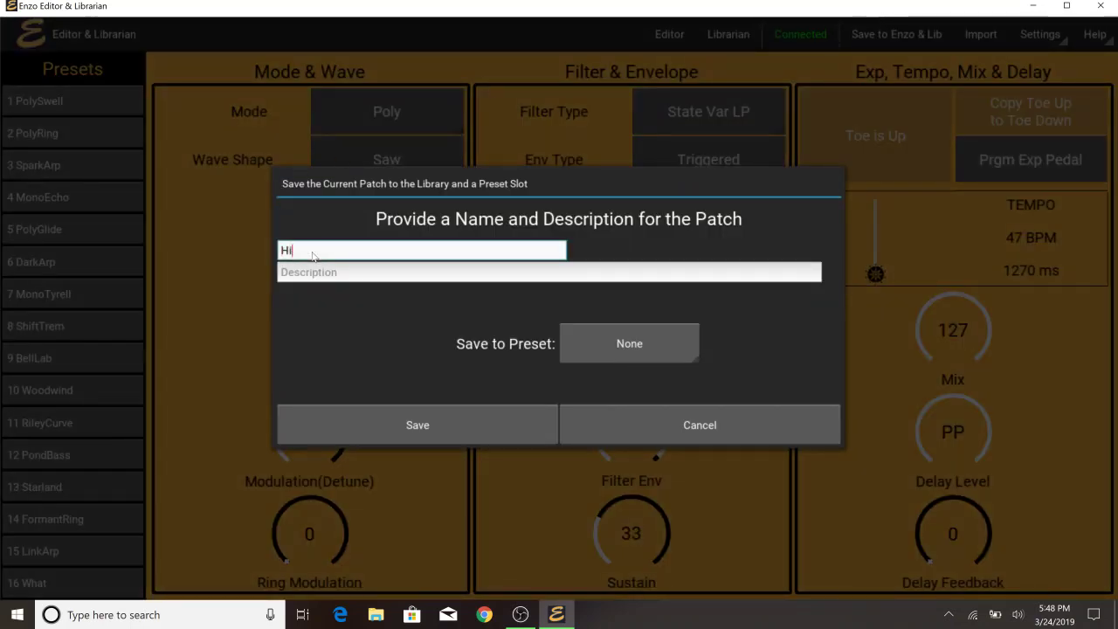
type("gh PolySwell")
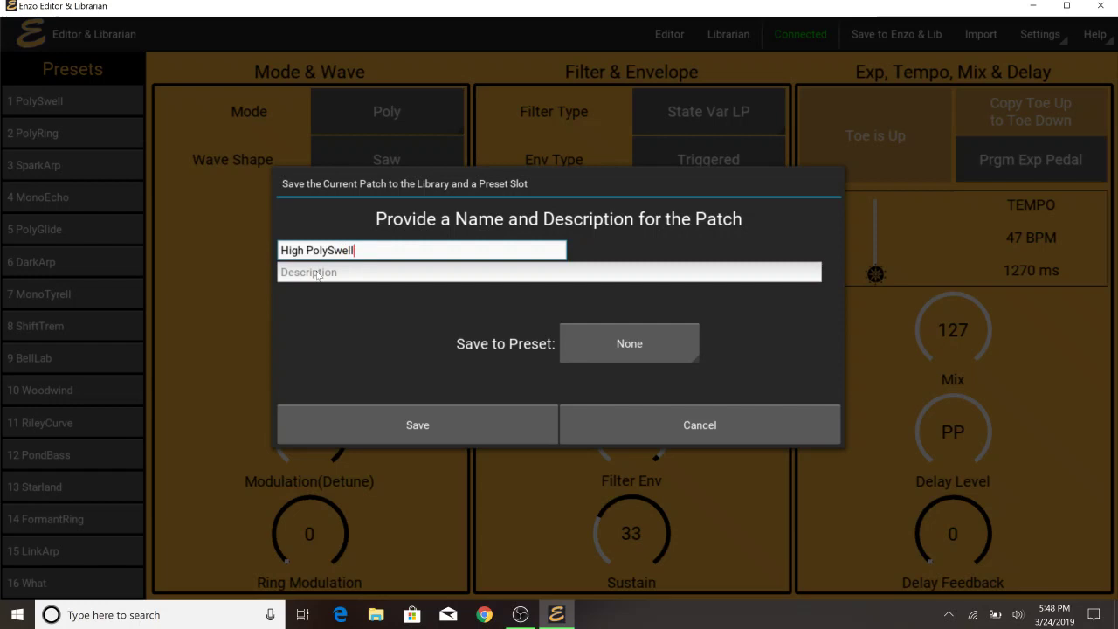
left_click(318, 274)
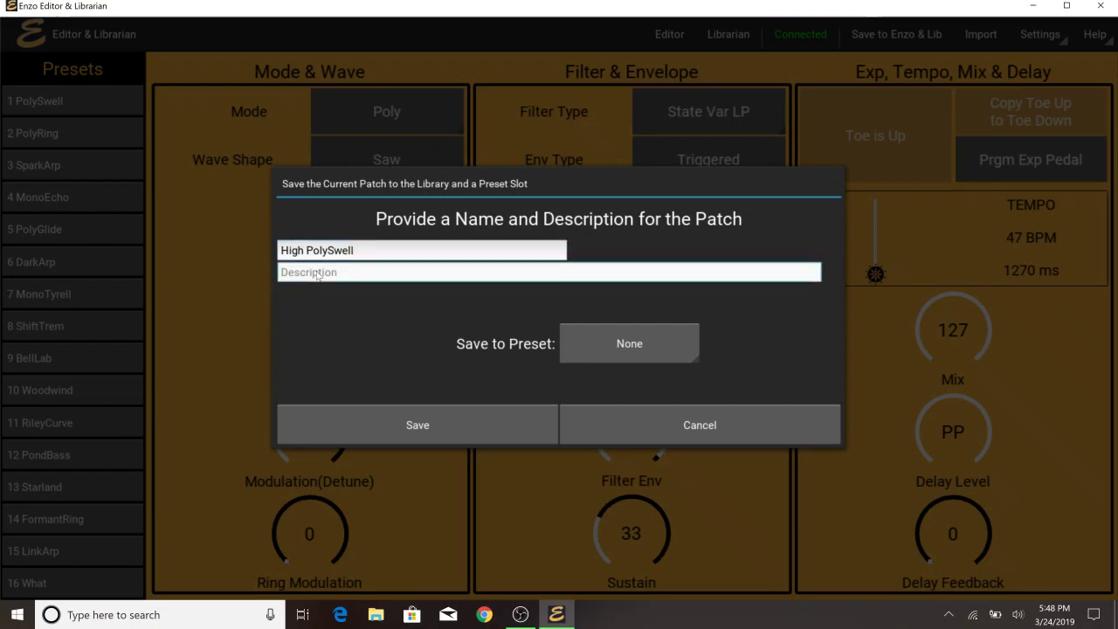
type("high")
key("BackSpace")
key("BackSpace")
key("BackSpace")
key("BackSpace")
type("Hi")
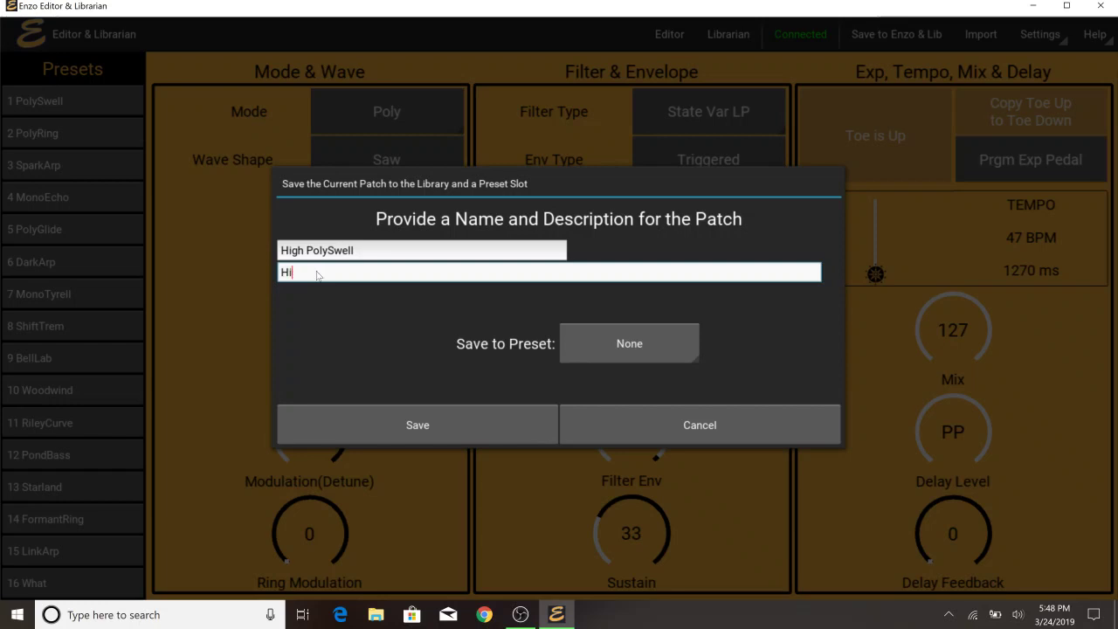
key("BackSpace")
key("BackSpace")
type("poly swell")
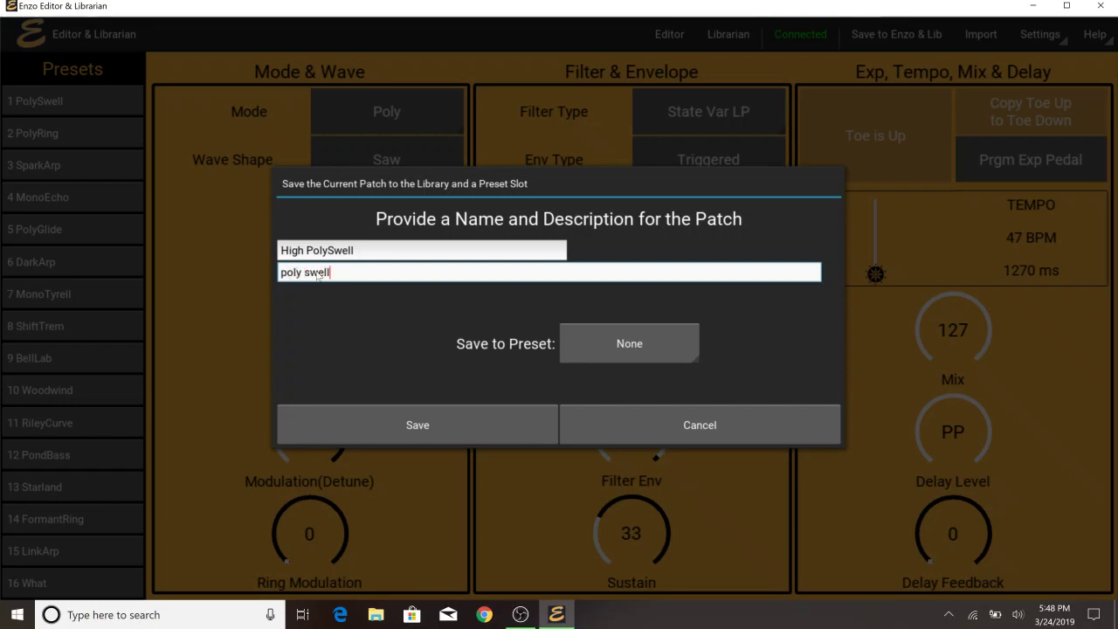
type(" pitch 0")
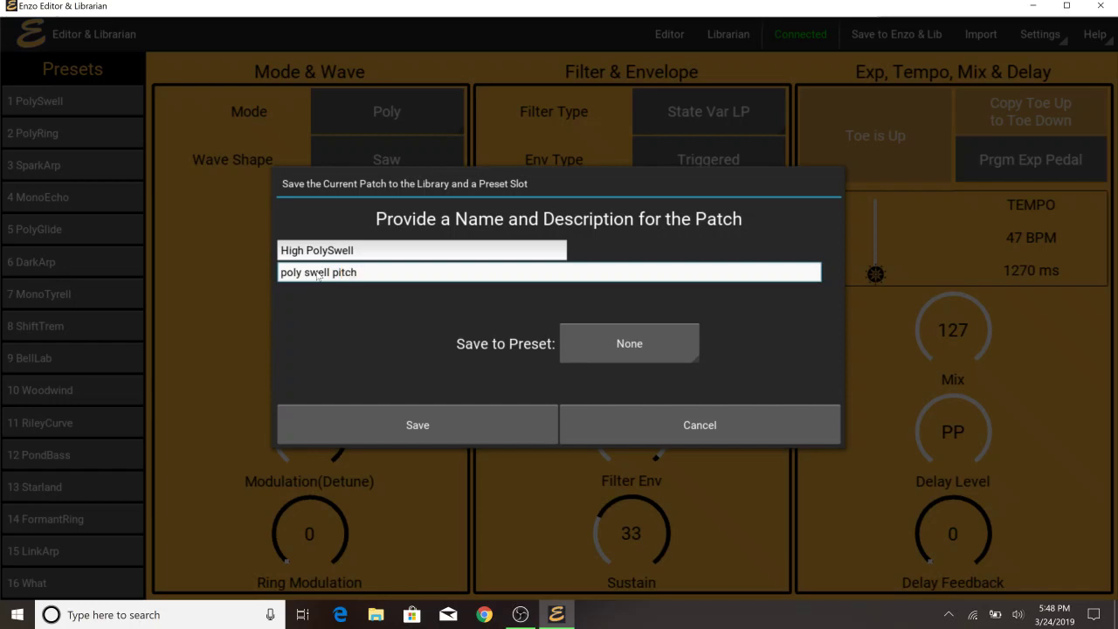
Step: Choose preset slot 16 and save the patch
left_click(647, 351)
scroll(638, 119, "down", 3)
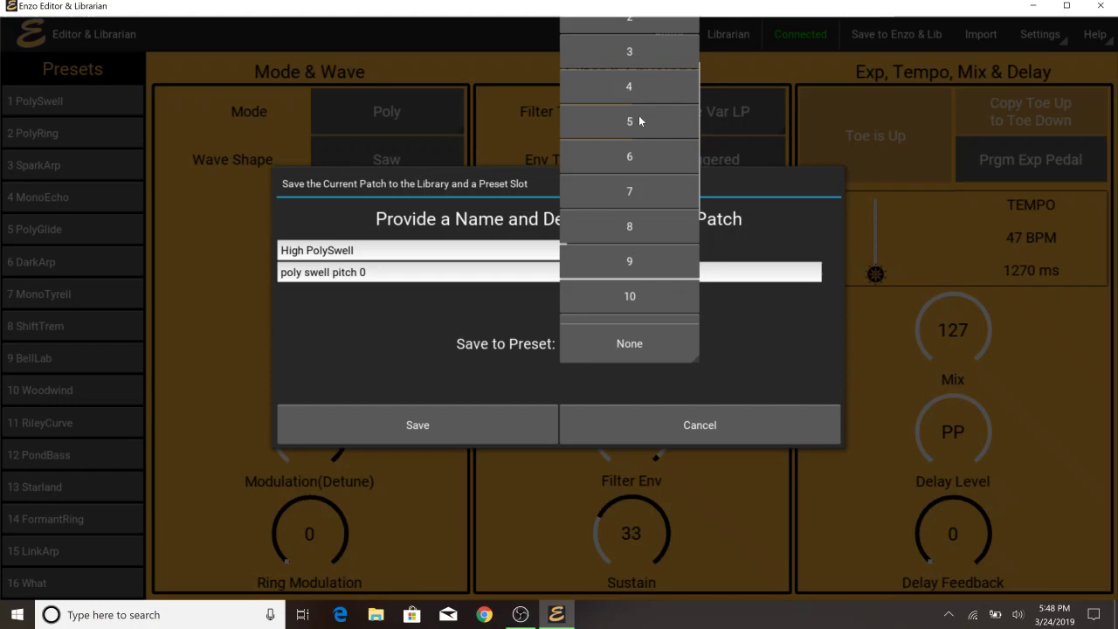
scroll(638, 115, "up", 3)
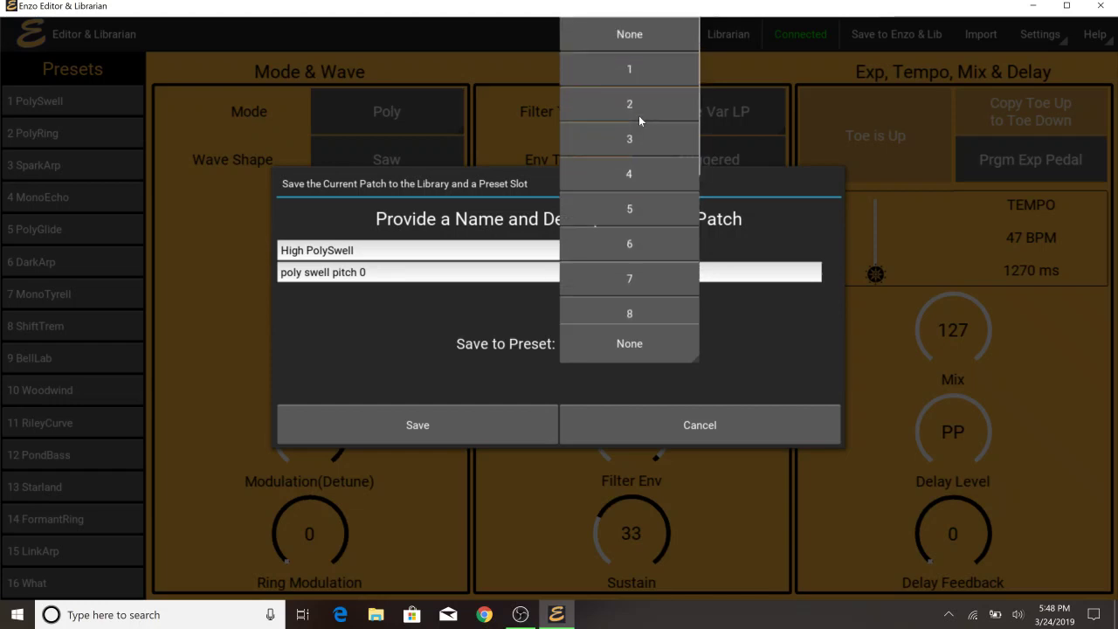
scroll(638, 115, "down", 5)
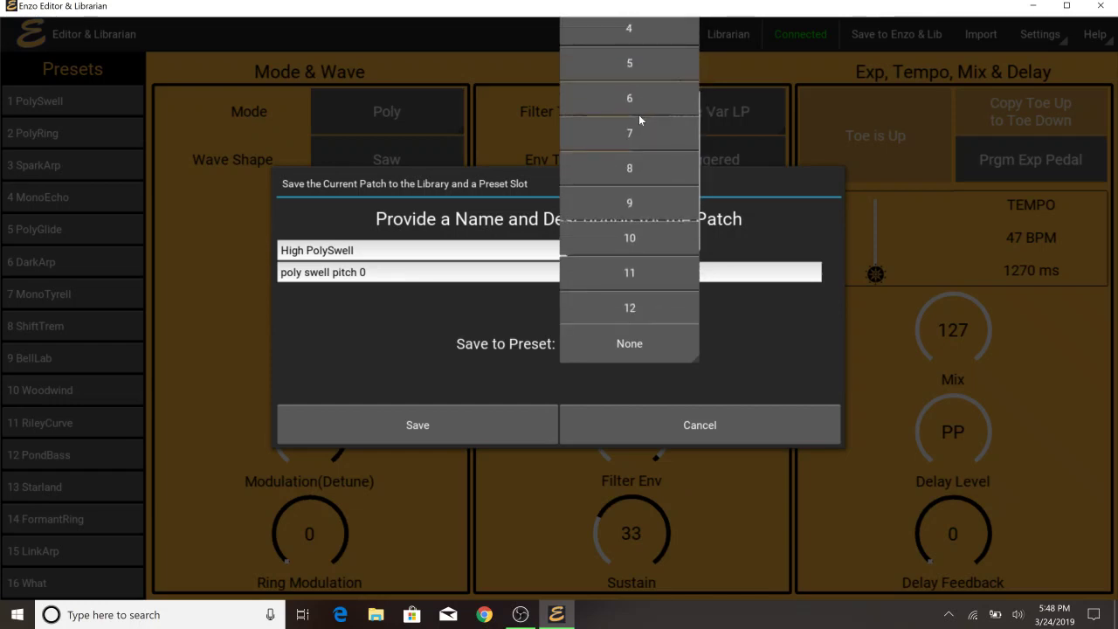
left_click(607, 303)
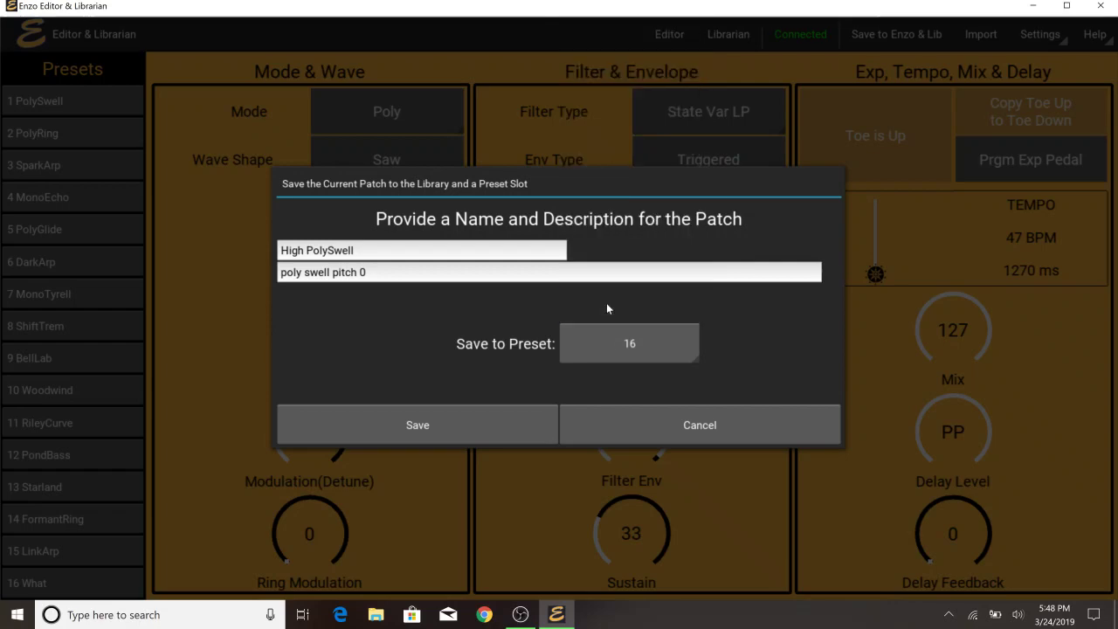
left_click(405, 424)
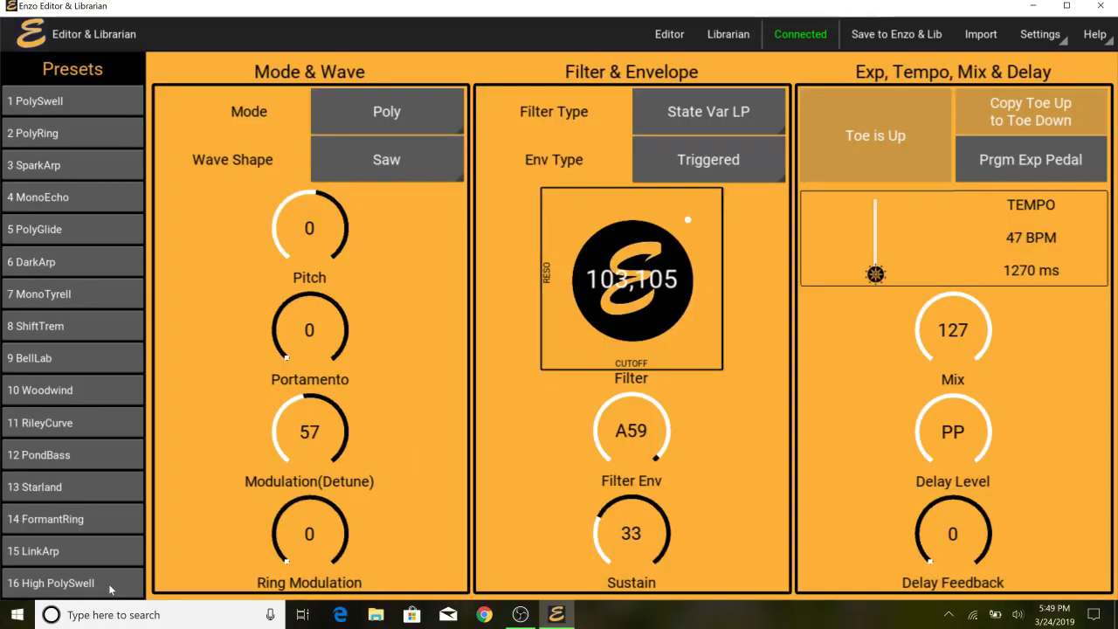
left_click(84, 103)
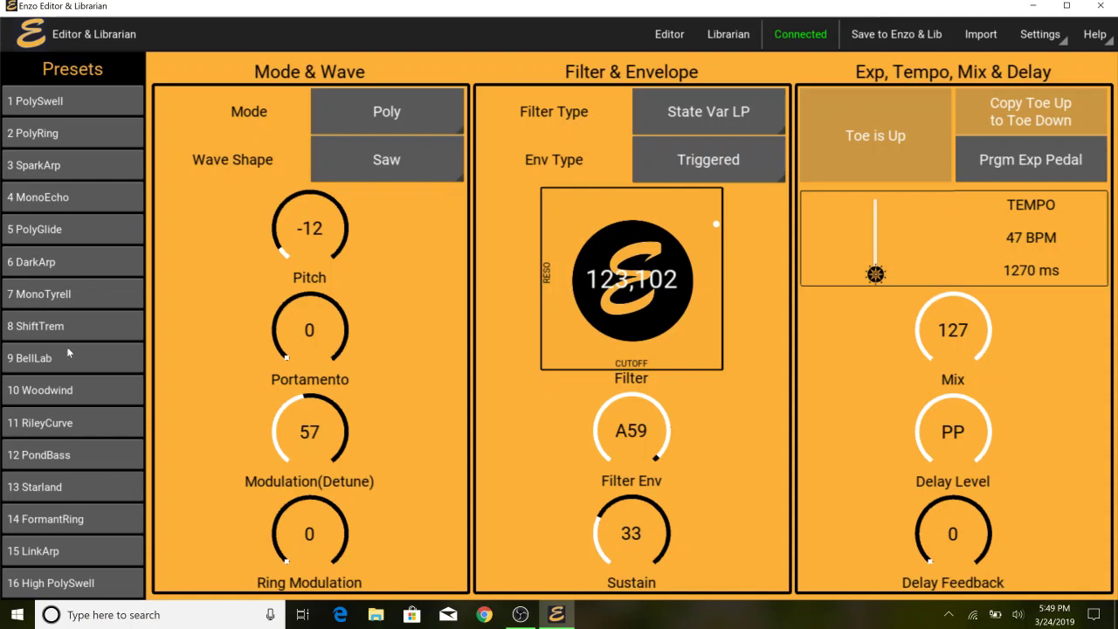
left_click(48, 583)
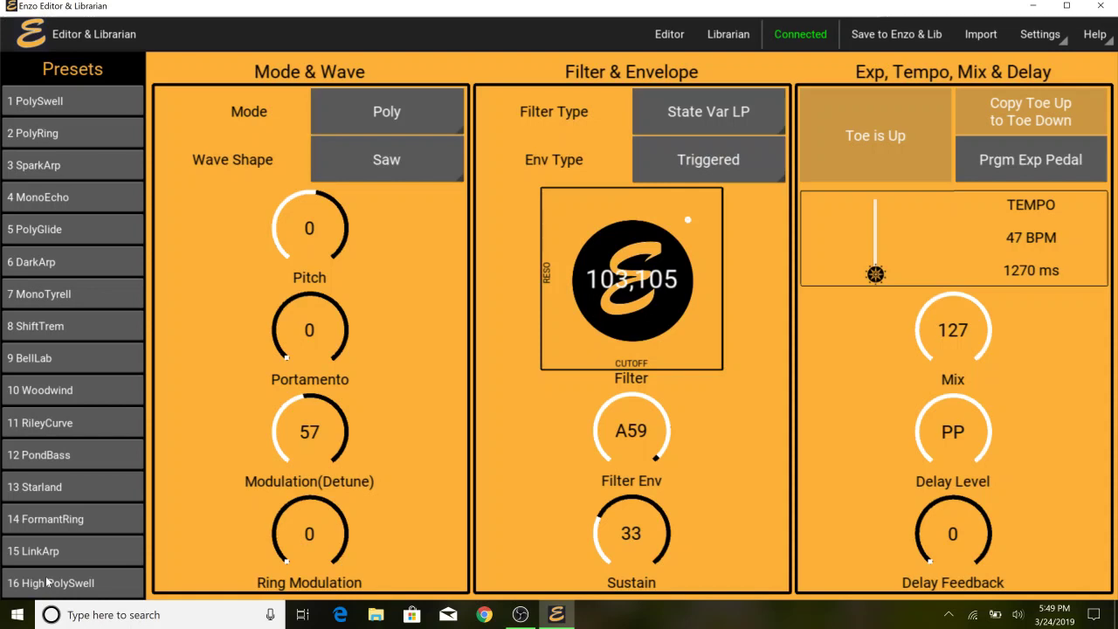
left_click(428, 162)
left_click(428, 163)
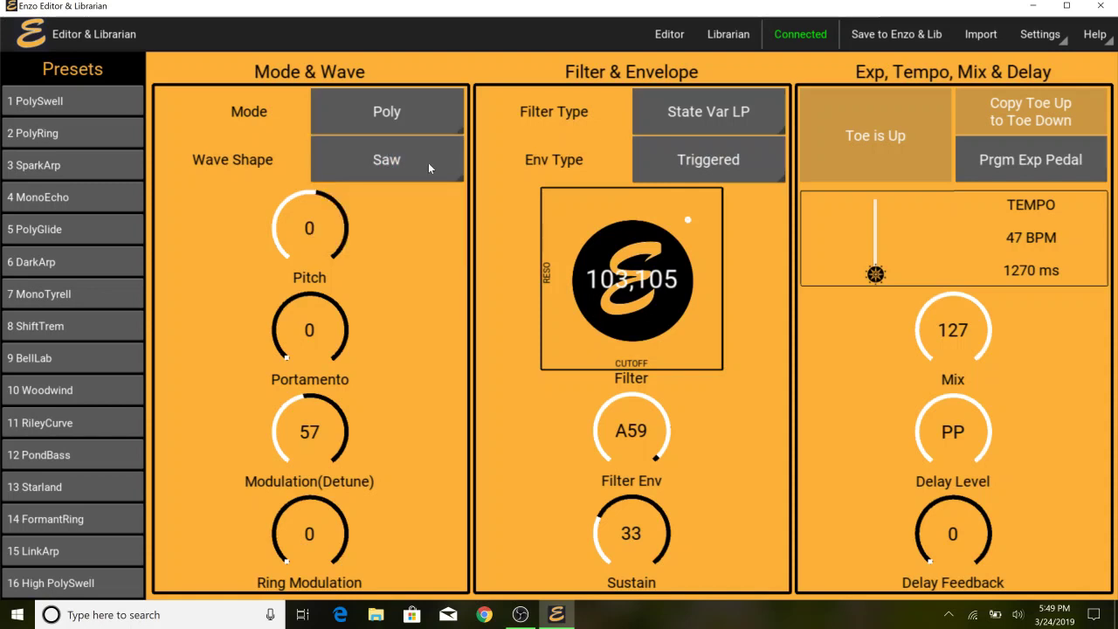
left_click(421, 112)
left_click(426, 114)
left_click(761, 128)
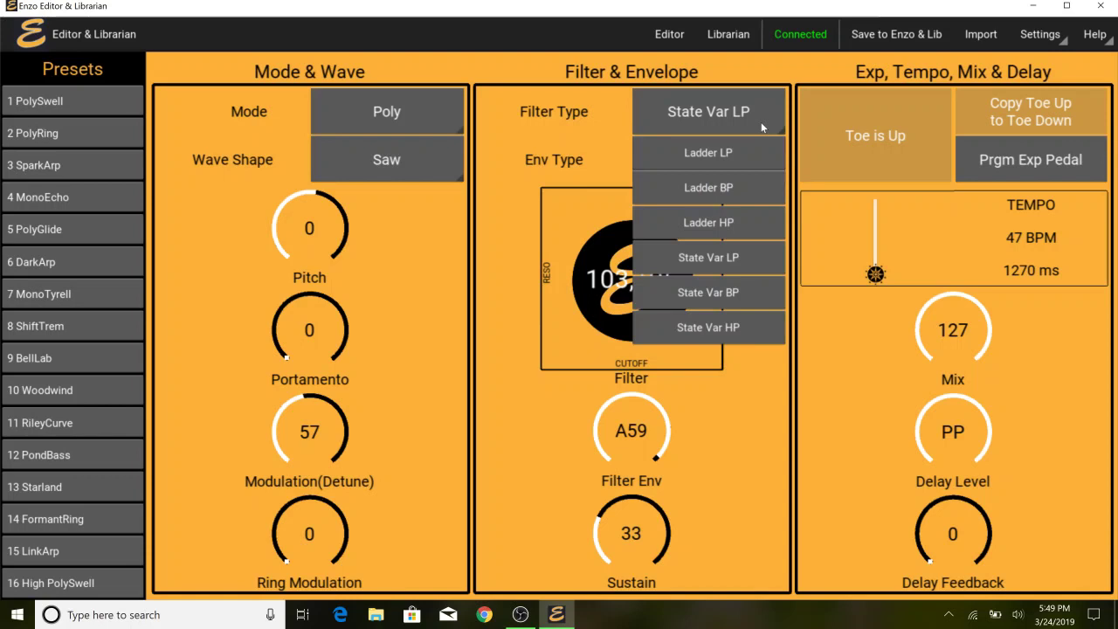
left_click(762, 128)
left_click(756, 156)
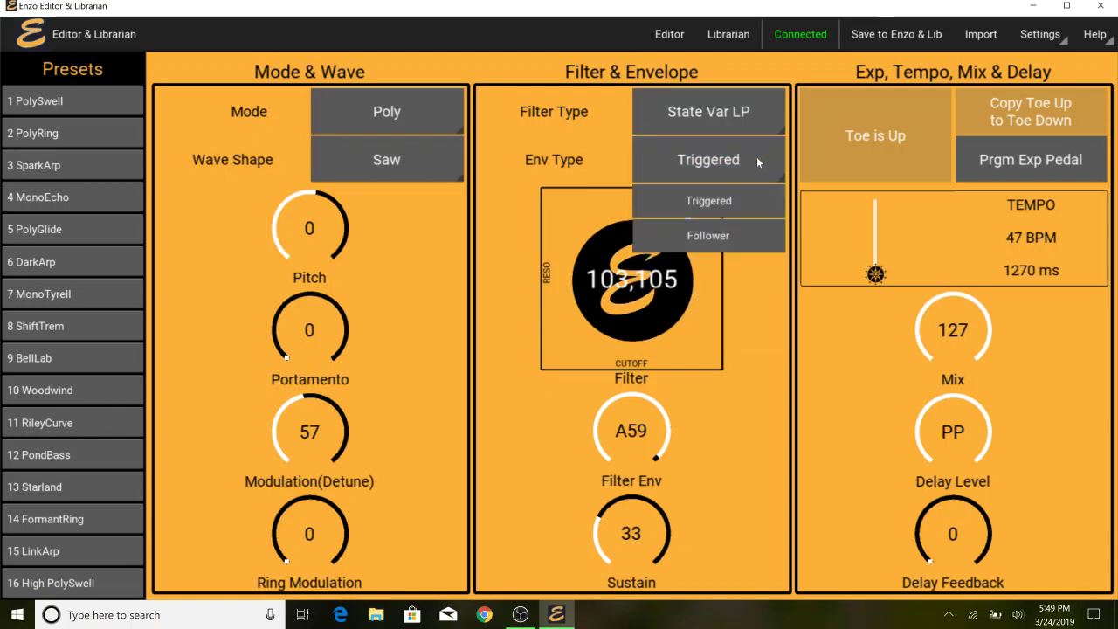
left_click(757, 156)
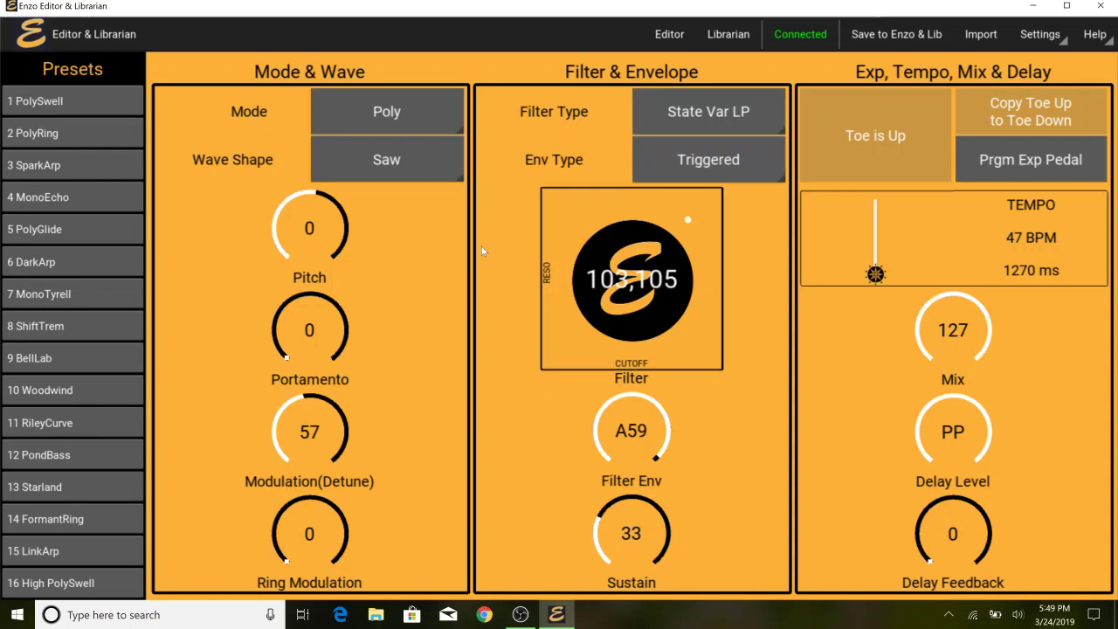
Step: Switch to the Librarian, toggle the editor panel, and browse the stored patch list
left_click(722, 33)
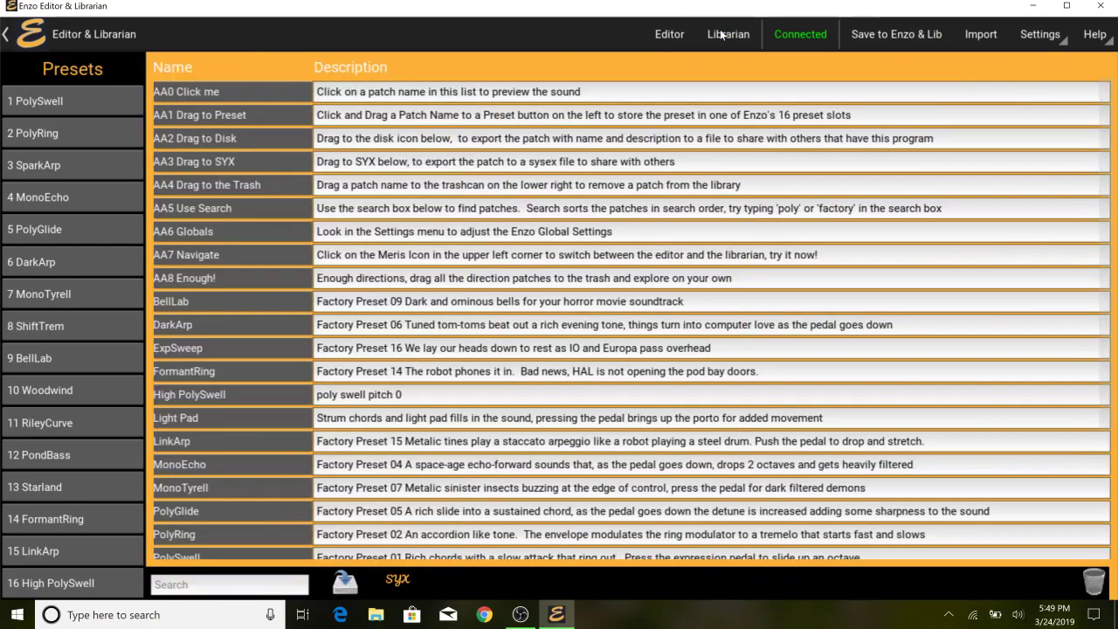
left_click(36, 39)
left_click(36, 39)
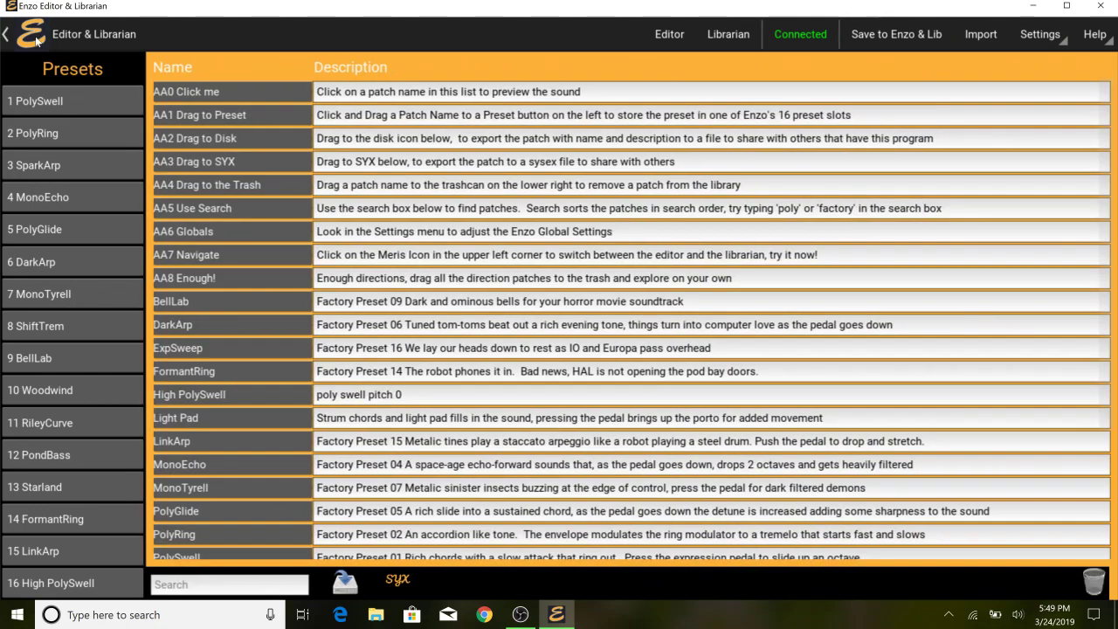
left_click(36, 40)
left_click(36, 39)
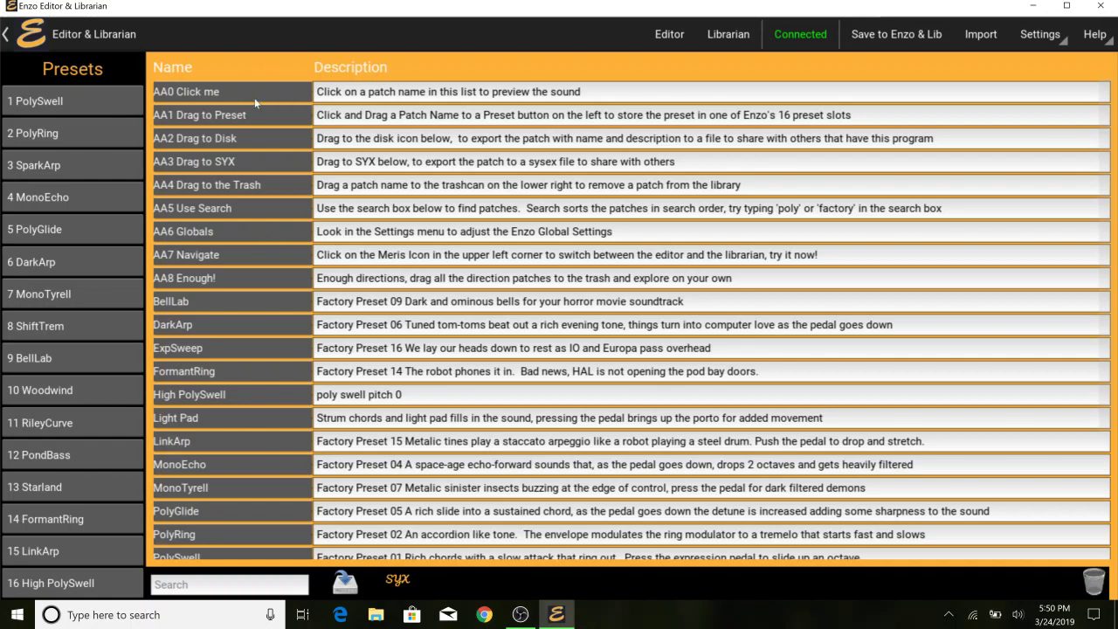
scroll(257, 215, "down", 4)
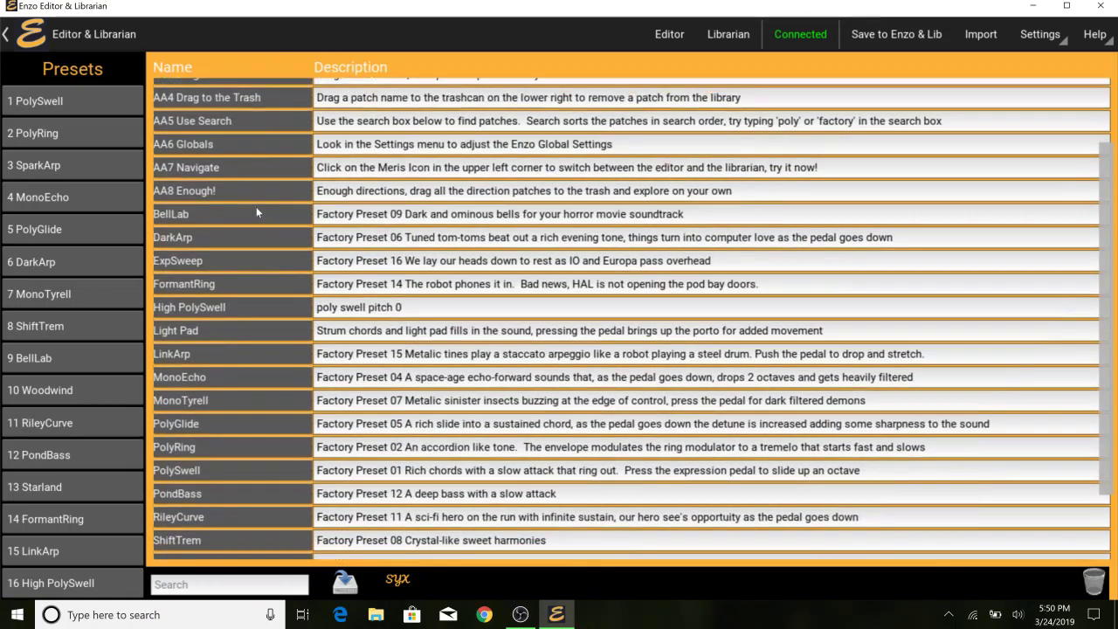
scroll(256, 204, "up", 4)
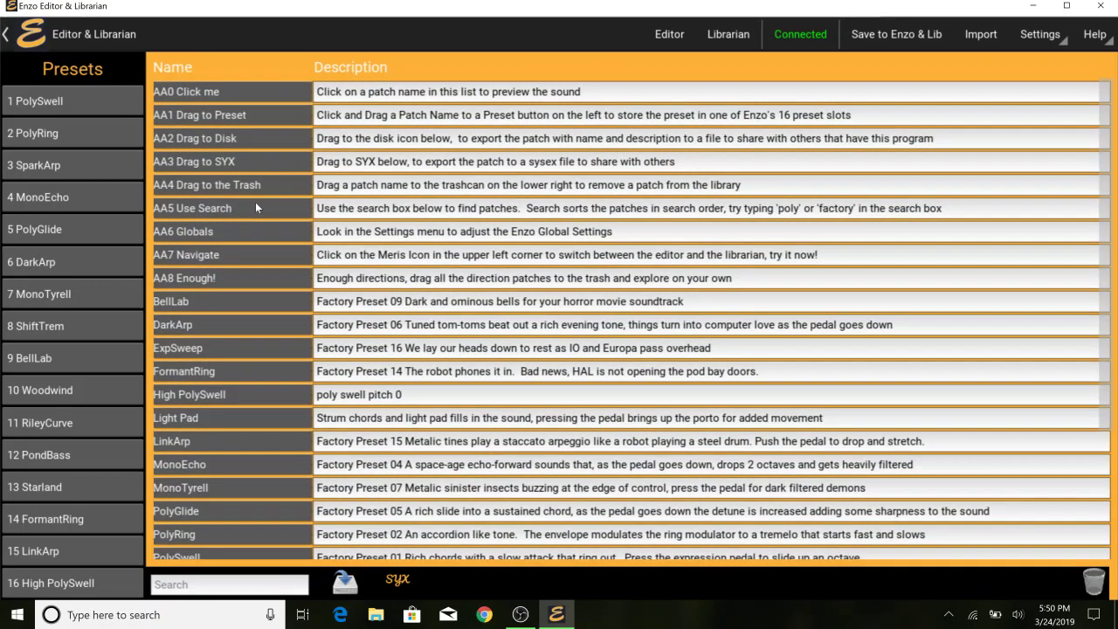
scroll(256, 207, "down", 1)
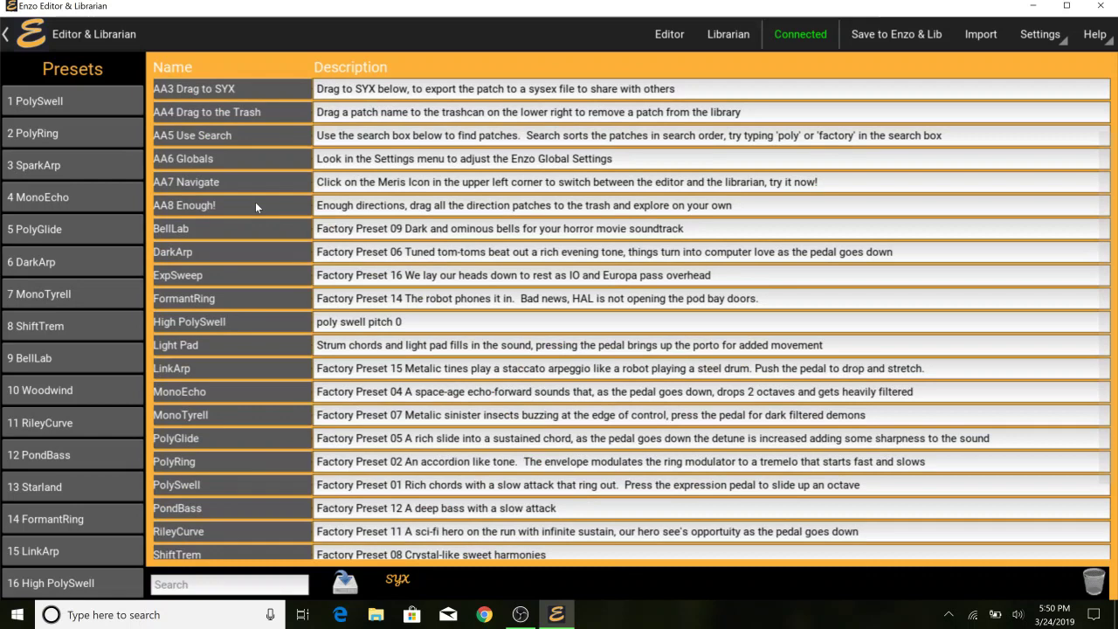
scroll(255, 205, "down", 1)
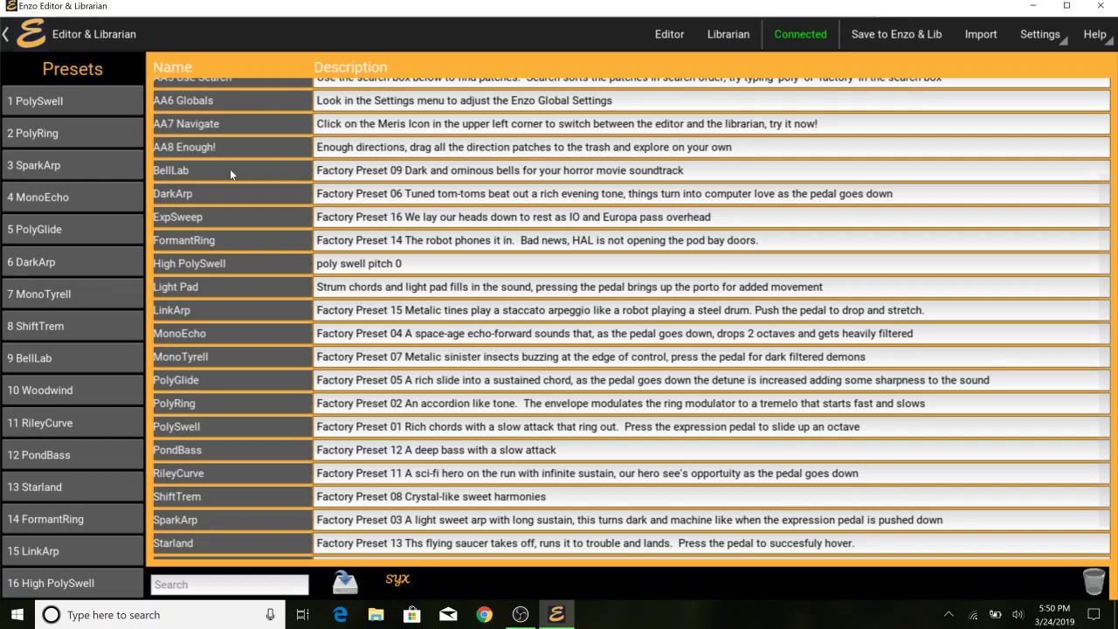
left_click(229, 170)
left_click_drag(230, 175, 230, 180)
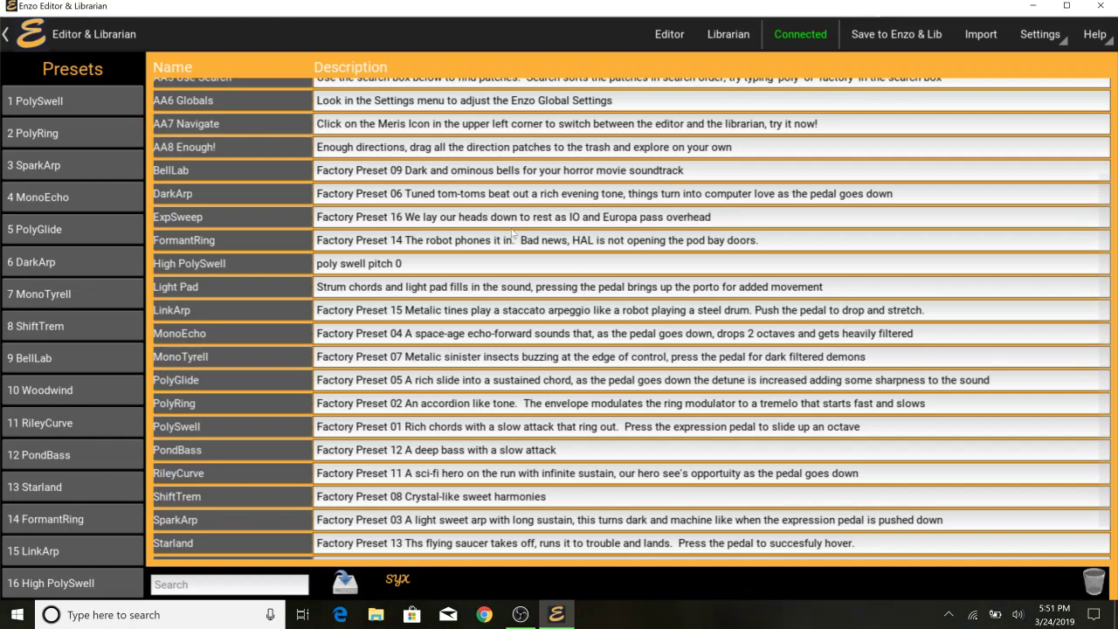
scroll(739, 138, "up", 3)
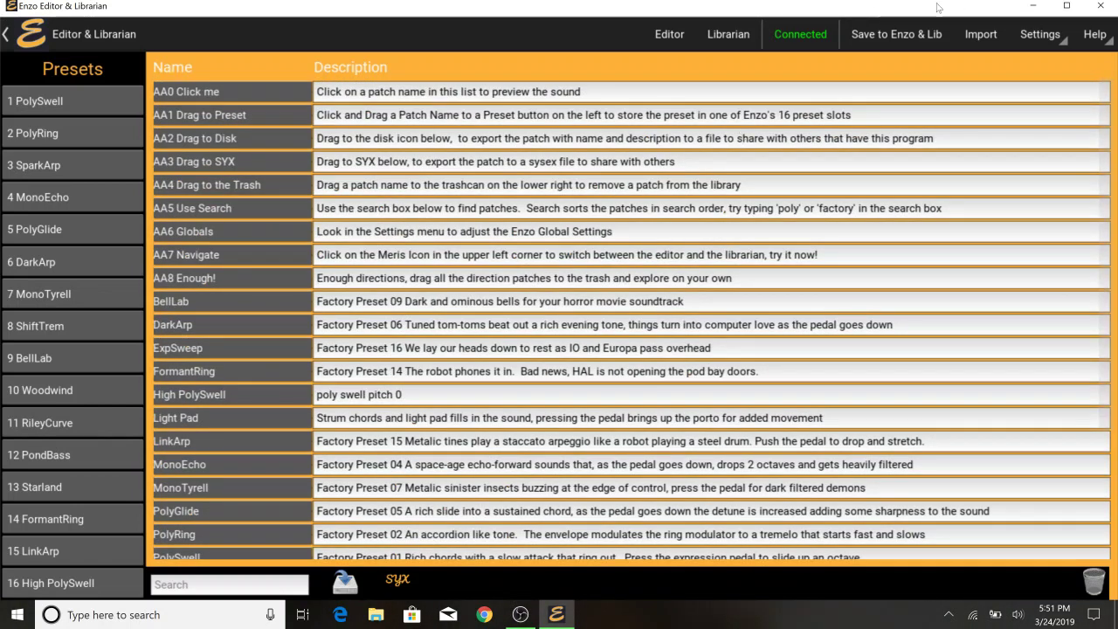
Step: View Settings > Enzo Globals, then go back to the patch editor
left_click(1055, 35)
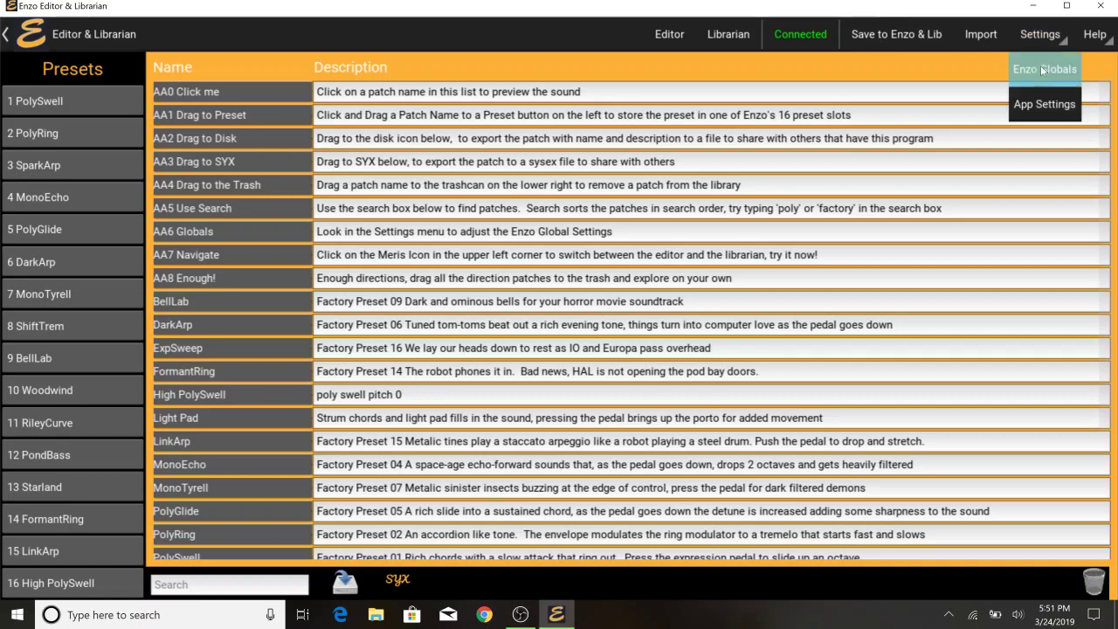
left_click(1043, 70)
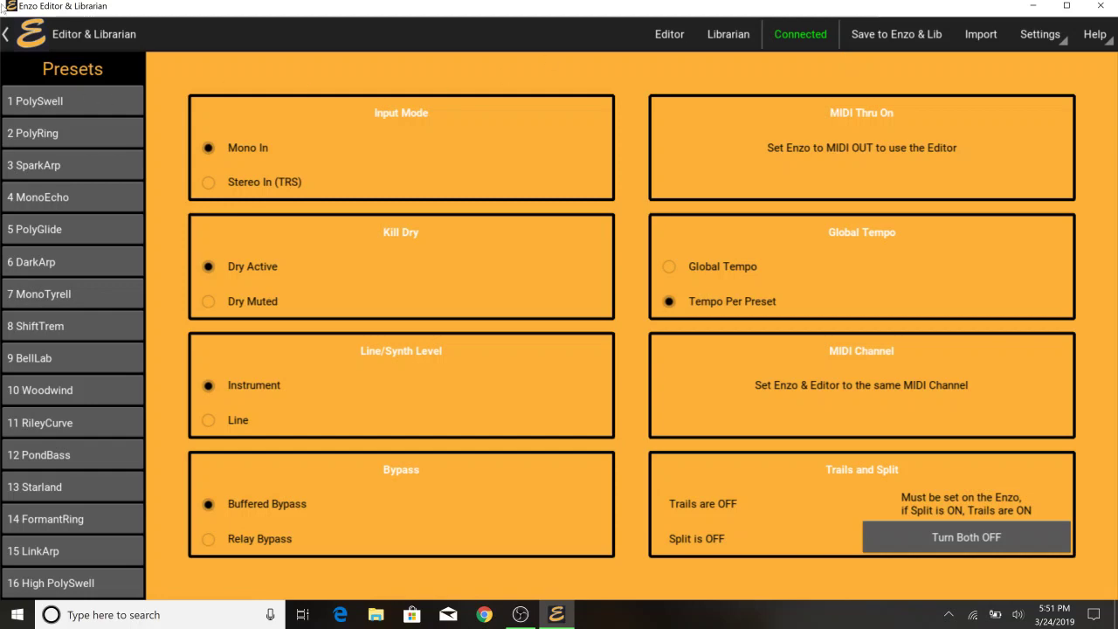
left_click(41, 43)
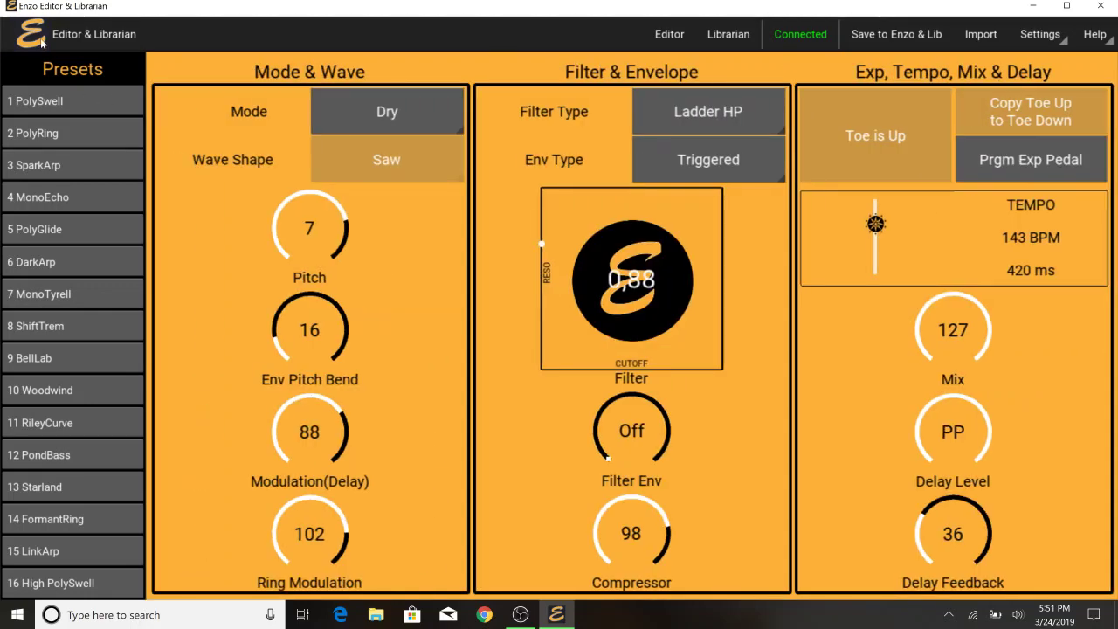